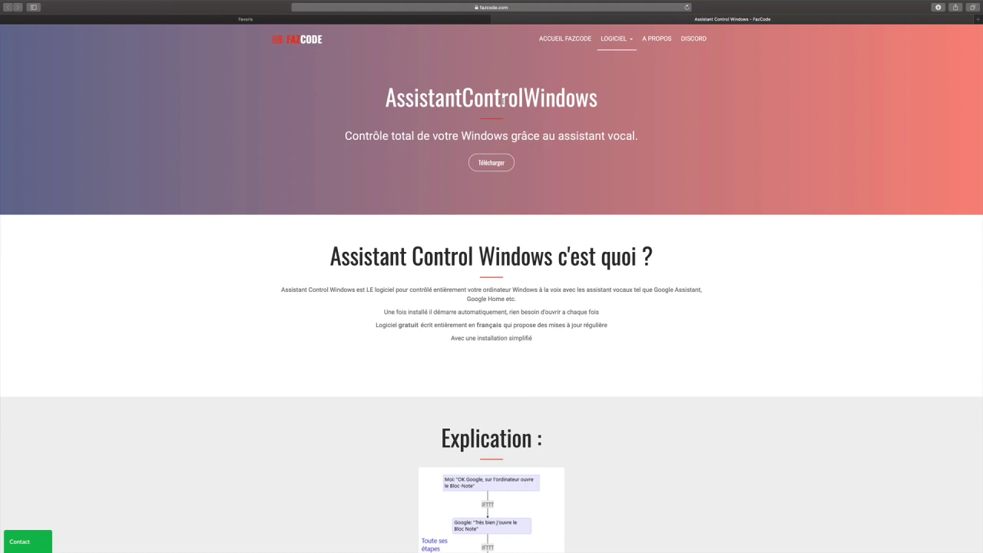
pyautogui.scroll(-5, 503, 100)
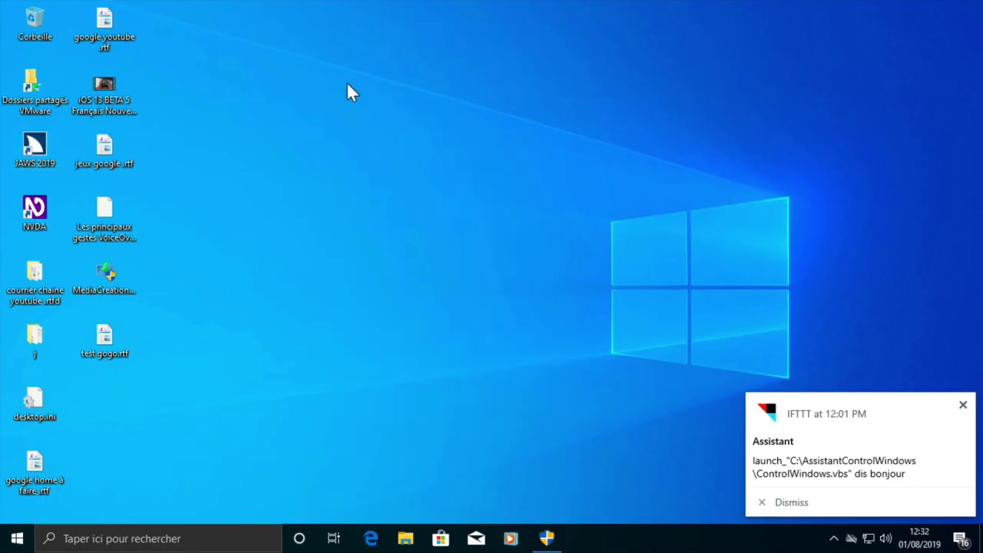
# Dismiss the IFTTT notification on the Windows desktop.
pyautogui.click(964, 406)
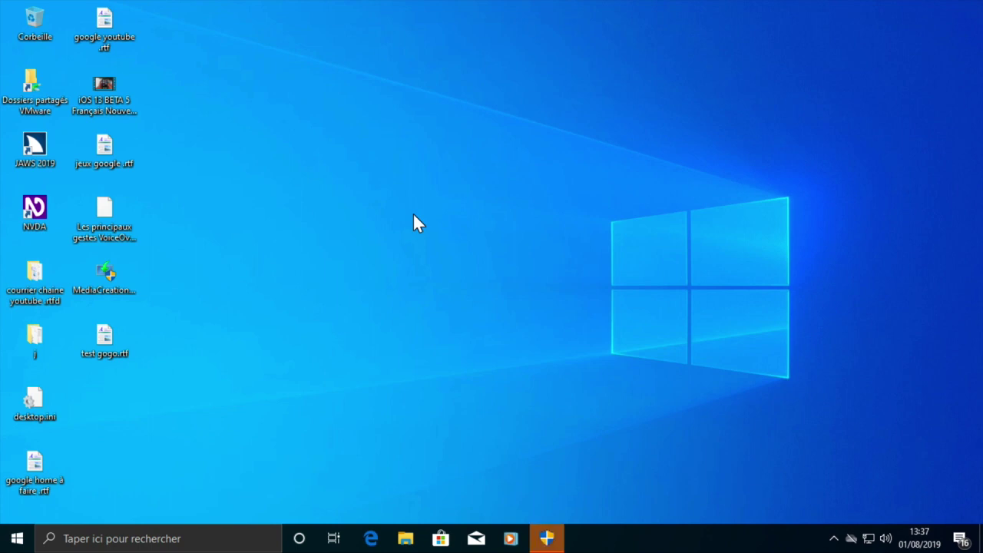
# Open ListeCommande.txt from the AssistantControlWindows folder on the local C: disk.
pyautogui.press('super+e')
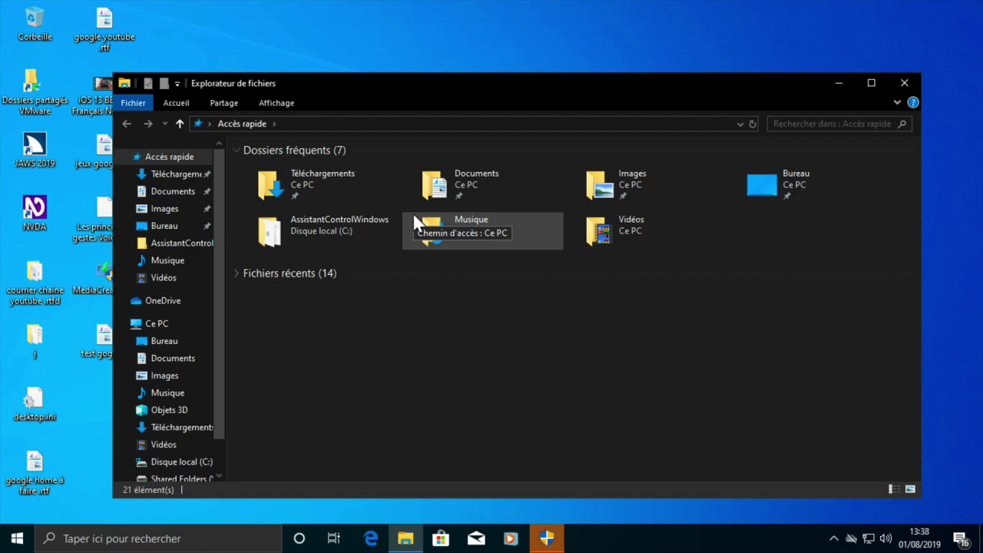
pyautogui.press('Down')
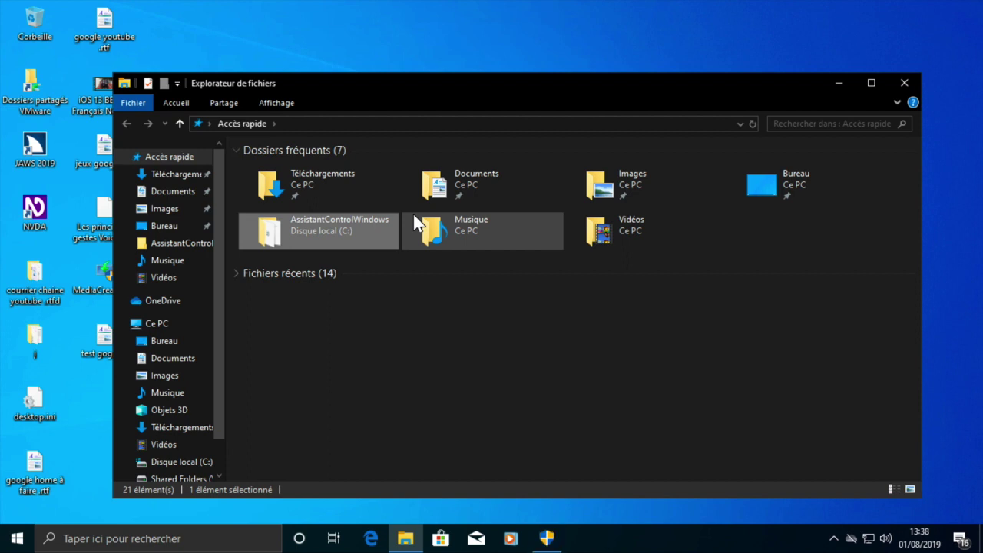
pyautogui.press('Return')
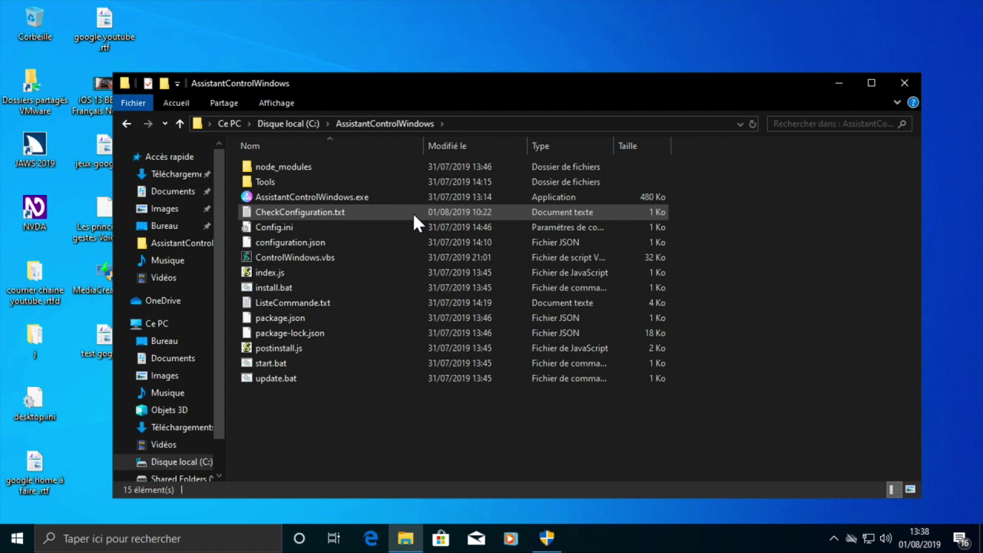
pyautogui.press('l')
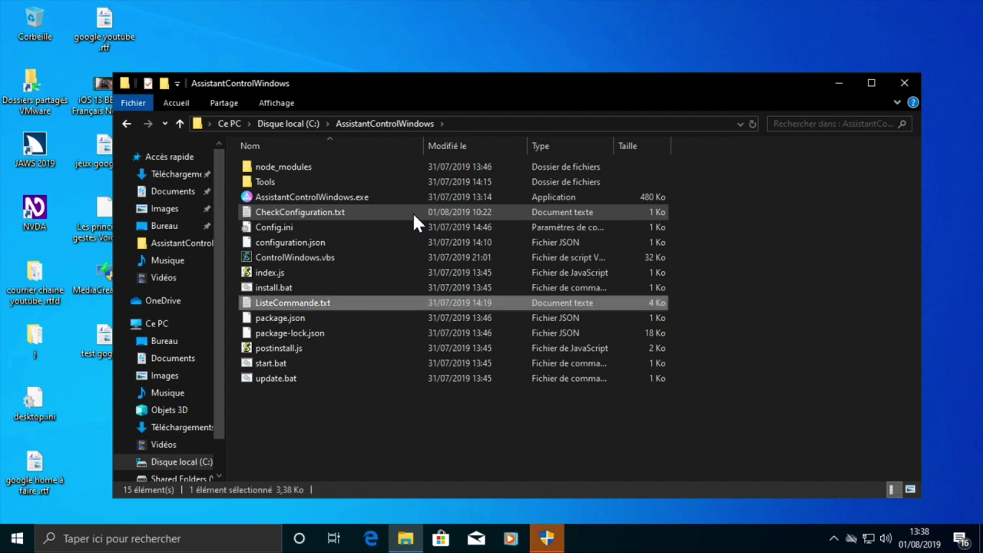
pyautogui.press('Return')
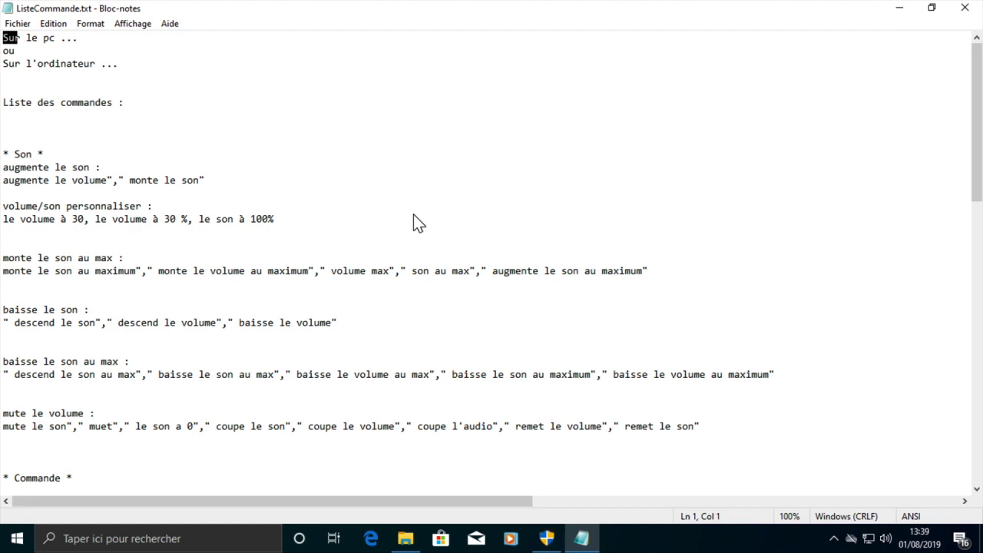
# Read the trigger phrases at the beginning of the command list, down to the Son heading.
pyautogui.press('Left')
pyautogui.press('Down')
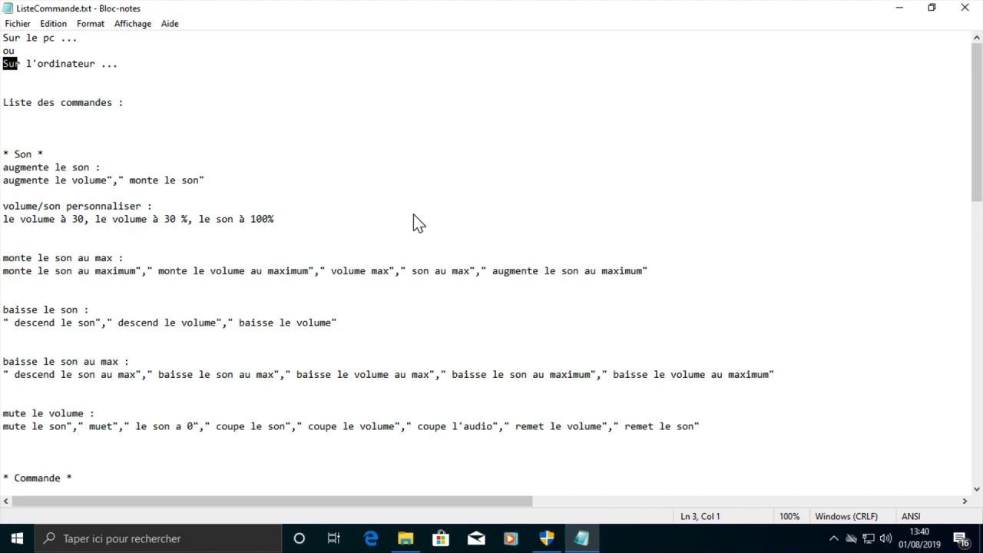
pyautogui.press('Down')
pyautogui.press('Down')
pyautogui.press('Down')
pyautogui.press('Down')
pyautogui.press('Down')
pyautogui.press('Down')
pyautogui.press('Down')
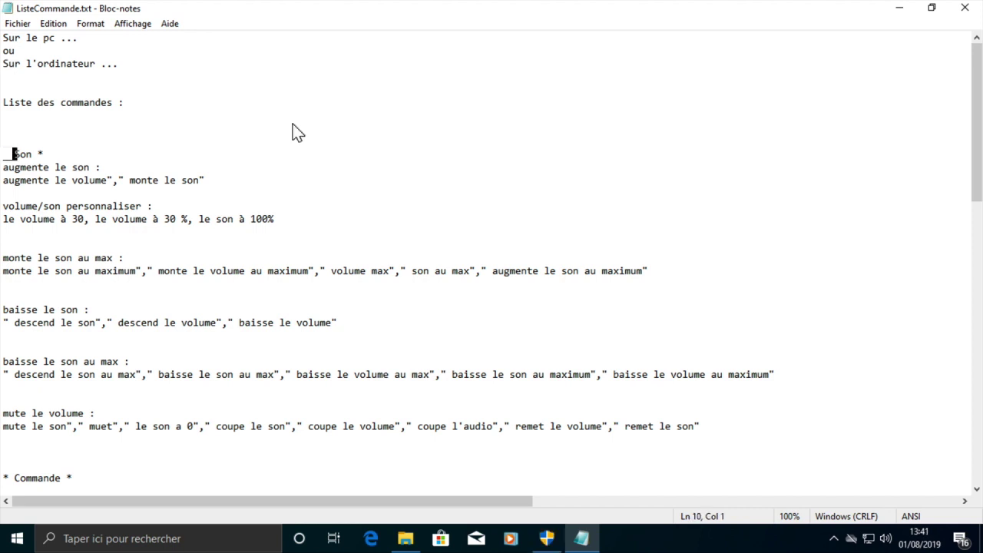
# Read the Son section's voice commands for raising, setting, maximising, lowering and muting the volume.
pyautogui.press('Down')
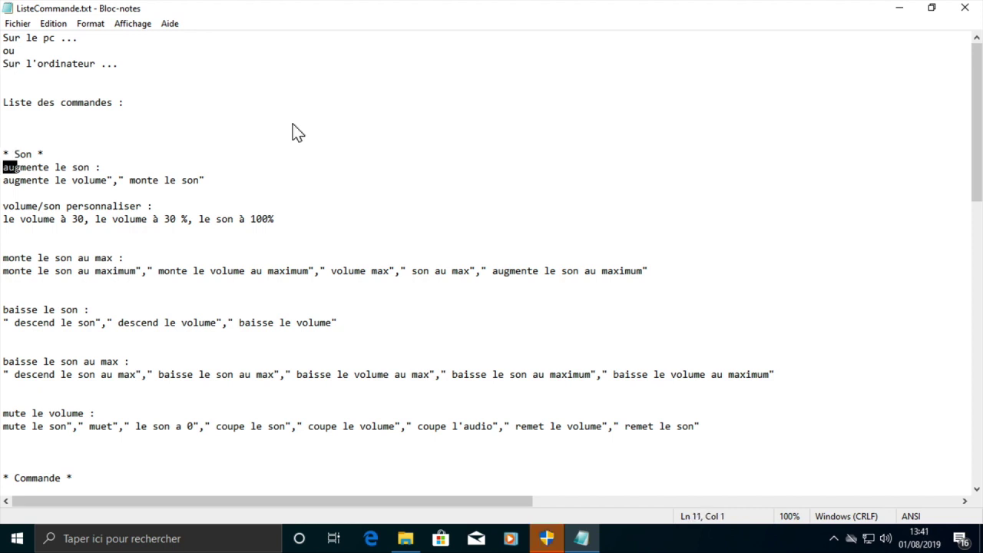
pyautogui.press('Down')
pyautogui.press('Down')
pyautogui.press('Down')
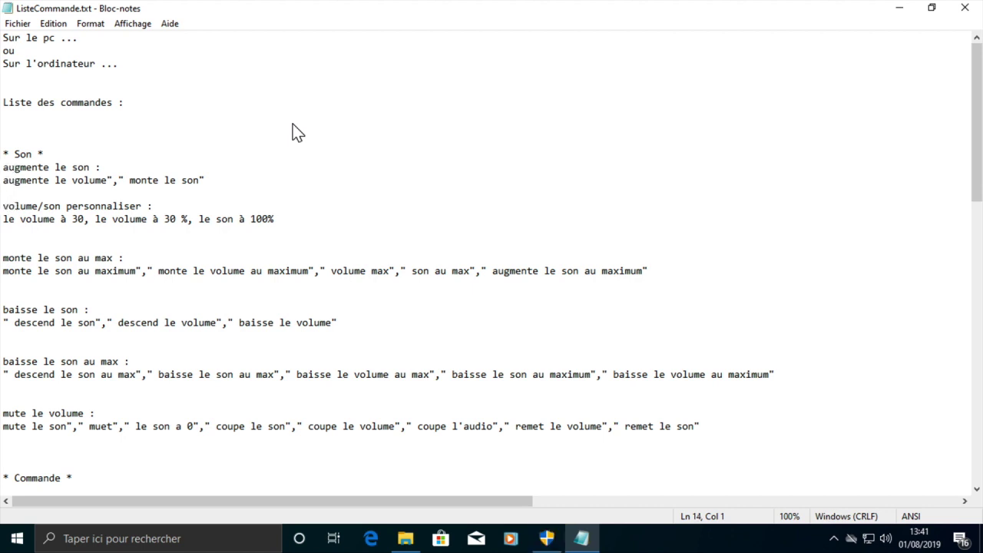
pyautogui.press('Down')
pyautogui.press('Down')
pyautogui.press('Down')
pyautogui.press('Down')
pyautogui.press('Down')
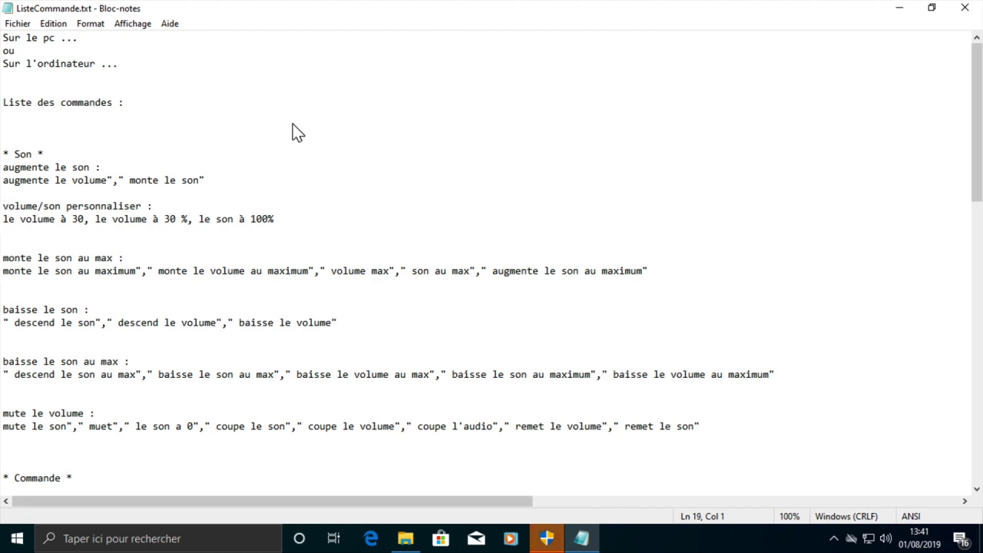
pyautogui.press('Down')
pyautogui.press('Down')
pyautogui.press('Down')
pyautogui.press('Down')
pyautogui.press('Down')
pyautogui.press('Down')
pyautogui.press('Down')
pyautogui.press('Down')
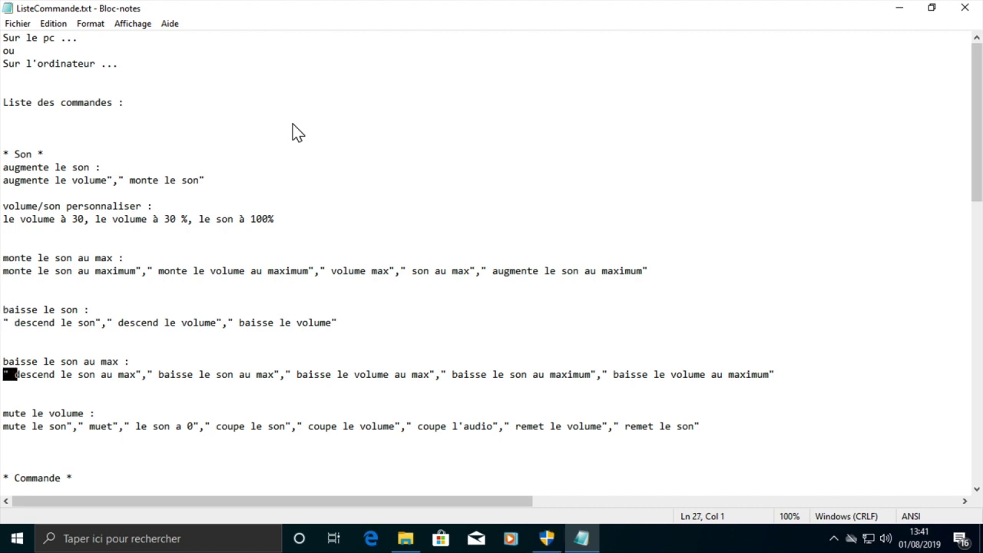
pyautogui.press('Down')
pyautogui.press('Down')
pyautogui.press('Down')
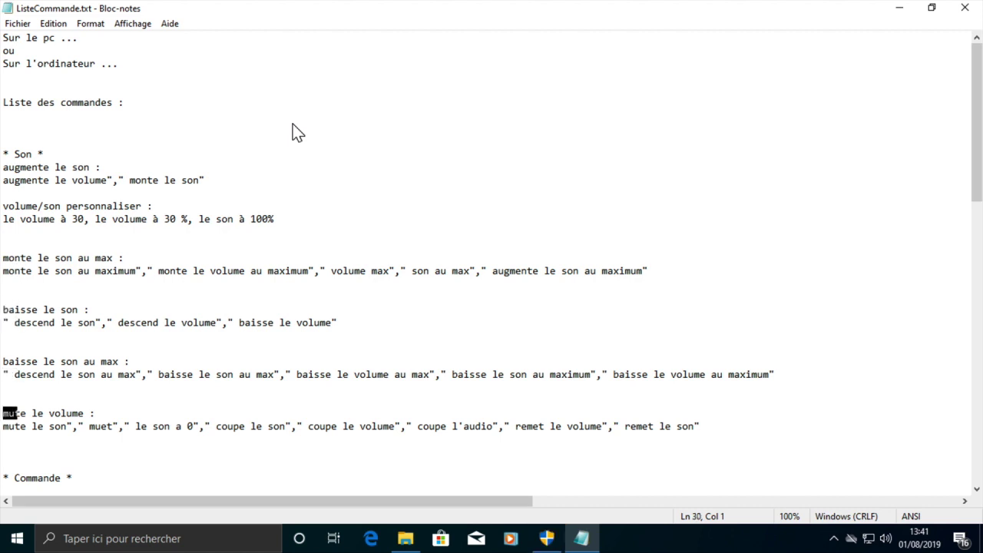
pyautogui.press('Down')
pyautogui.hotkey('shift', 'Right')
pyautogui.hotkey('shift', 'Right')
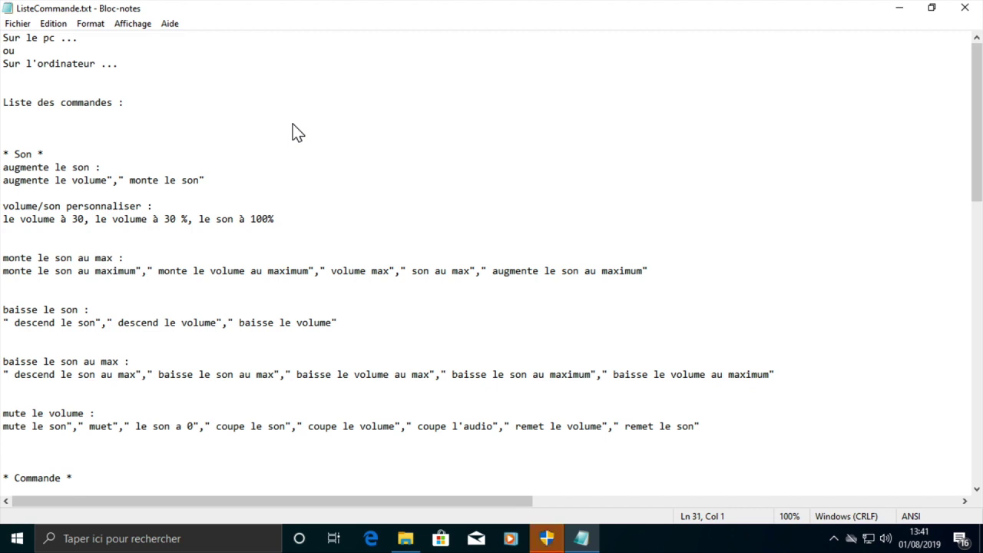
# Read the pause and playback voice commands in the Commande section.
pyautogui.press('Down')
pyautogui.press('Down')
pyautogui.press('Down')
pyautogui.press('Down')
pyautogui.press('Down')
pyautogui.press('Down')
pyautogui.press('Down')
pyautogui.press('Down')
pyautogui.press('Down')
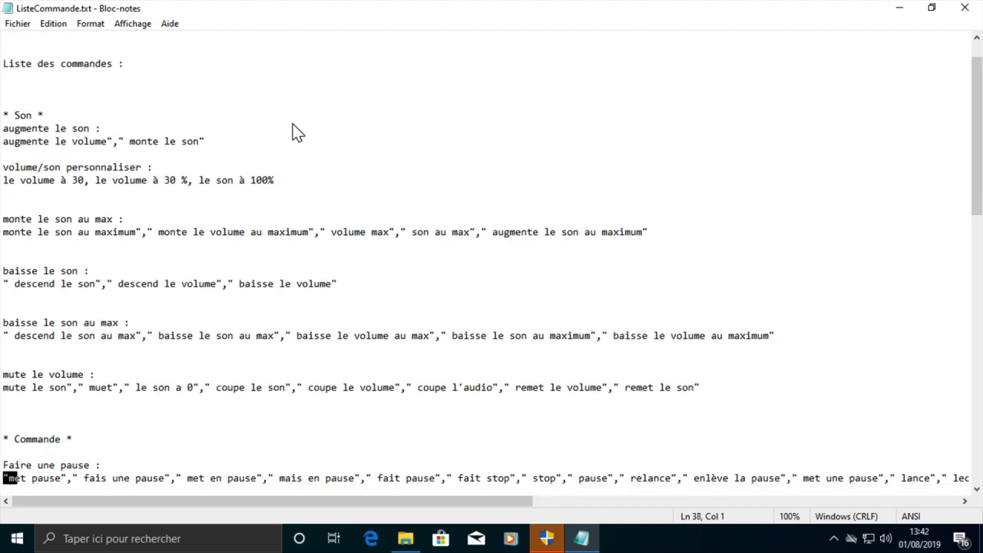
pyautogui.press('Down')
pyautogui.press('Down')
pyautogui.press('Down')
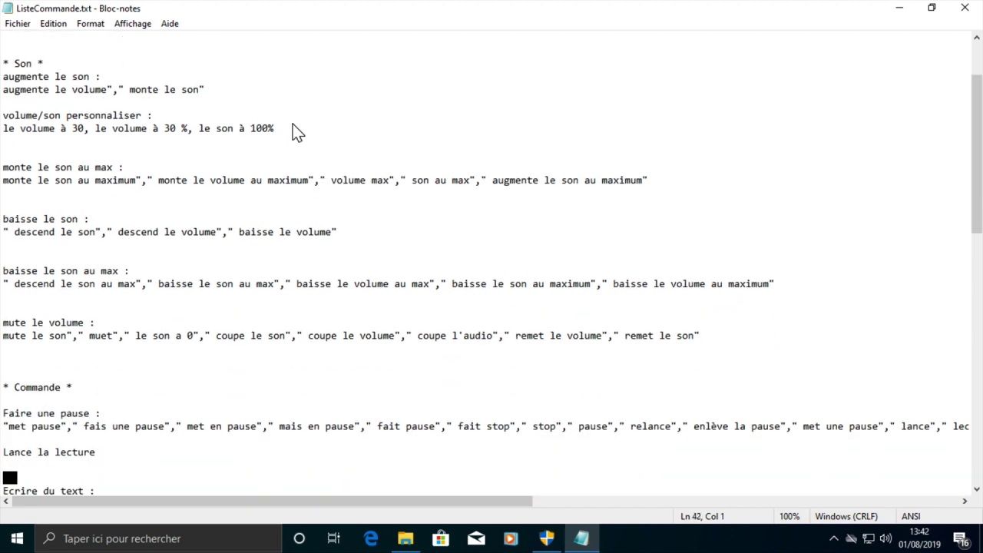
# Read the voice commands for writing text and showing a spoken message in a dialog box.
pyautogui.hotkey('shift', 'Right')
pyautogui.hotkey('shift', 'Right')
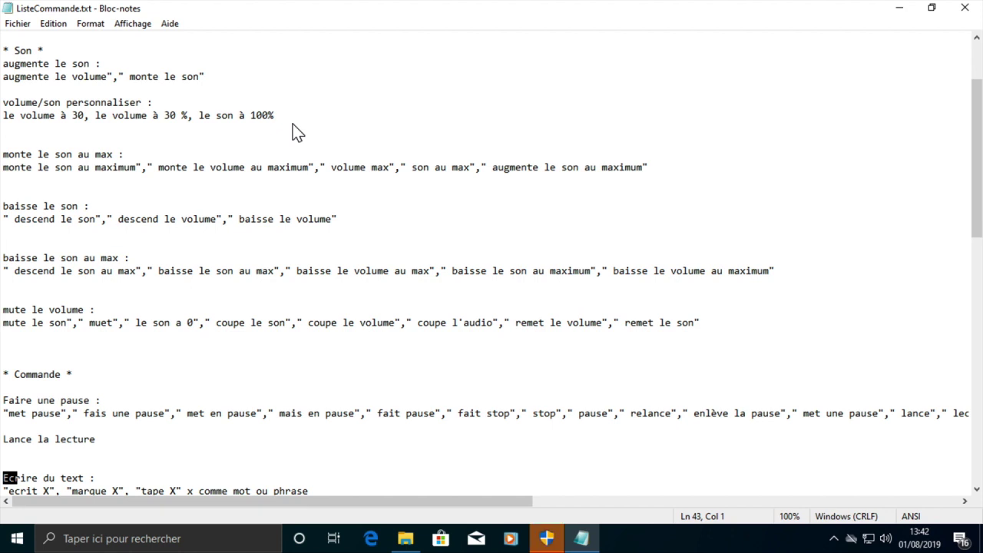
pyautogui.press('Down')
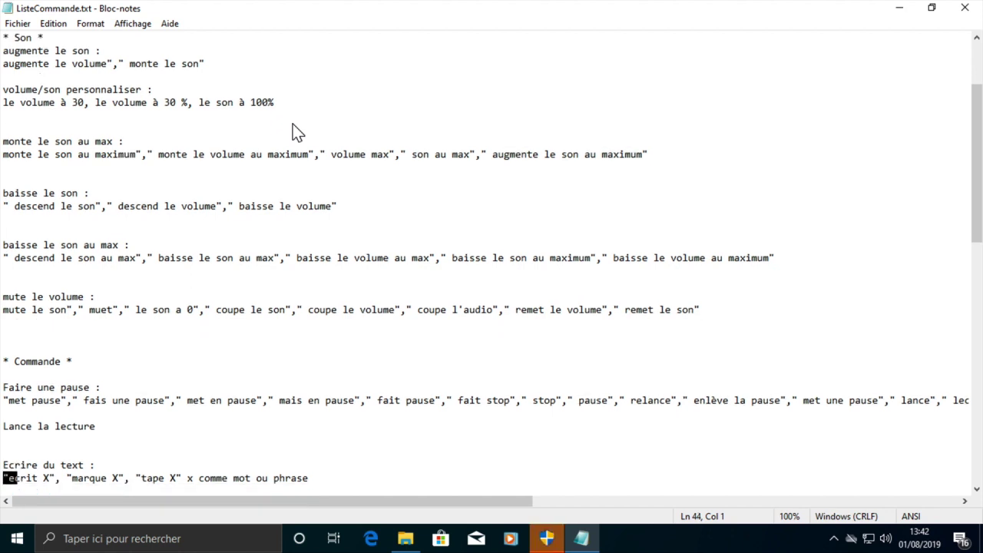
pyautogui.press('Down')
pyautogui.press('Down')
pyautogui.press('Down')
pyautogui.press('Down')
pyautogui.press('Down')
pyautogui.press('Down')
# Read the Exercute section's launch keywords and its compatible Windows 10 applications and websites.
pyautogui.press('Down')
pyautogui.press('Down')
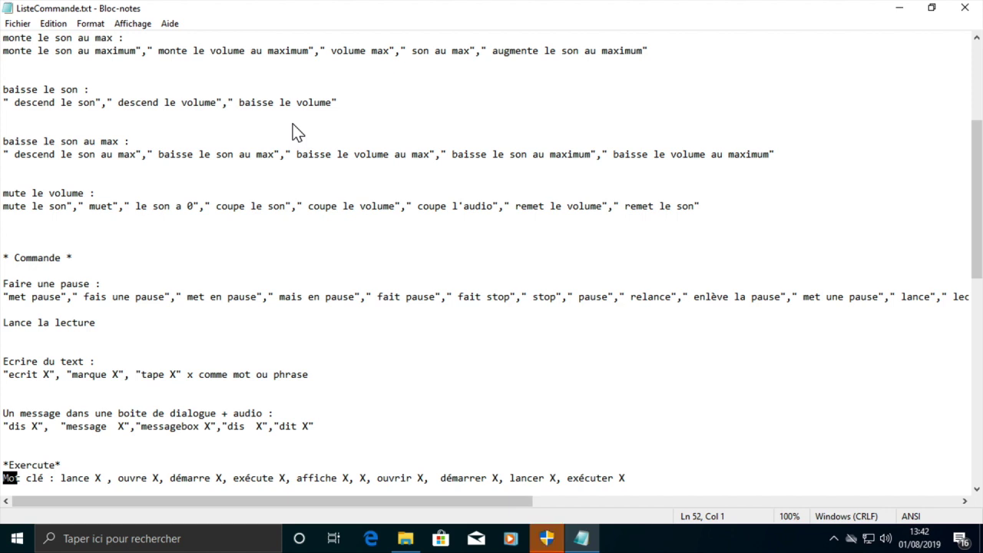
pyautogui.press('Down')
pyautogui.press('Down')
pyautogui.press('Down')
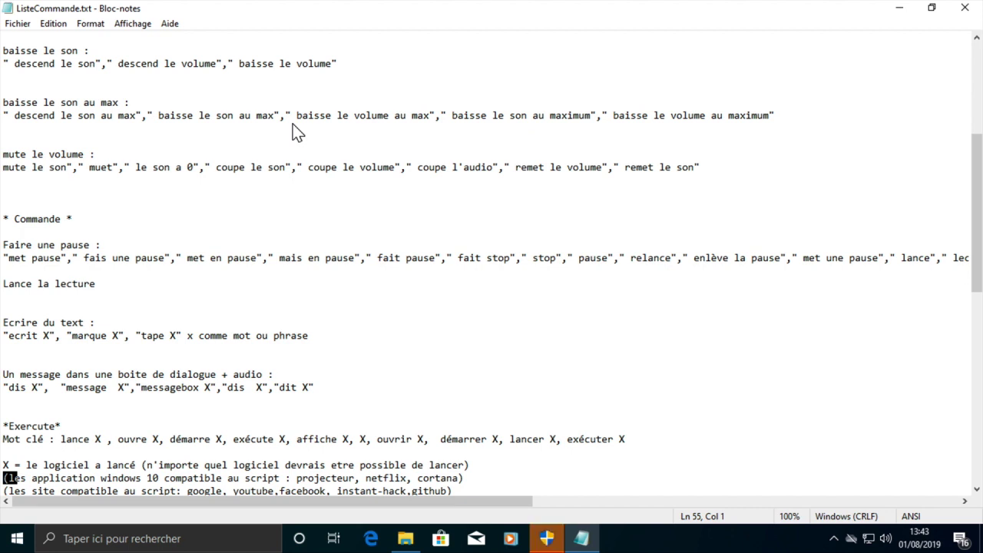
pyautogui.press('Down')
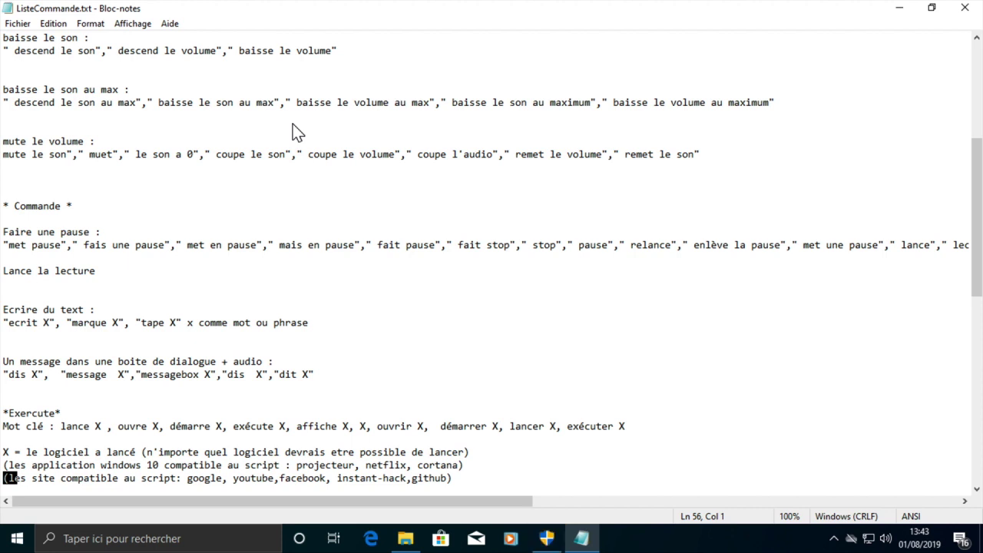
# Read the Système section's commands for testing the script, shutting down the system and locking the session.
pyautogui.press('Down')
pyautogui.press('Down')
pyautogui.press('Down')
pyautogui.press('Down')
pyautogui.press('Down')
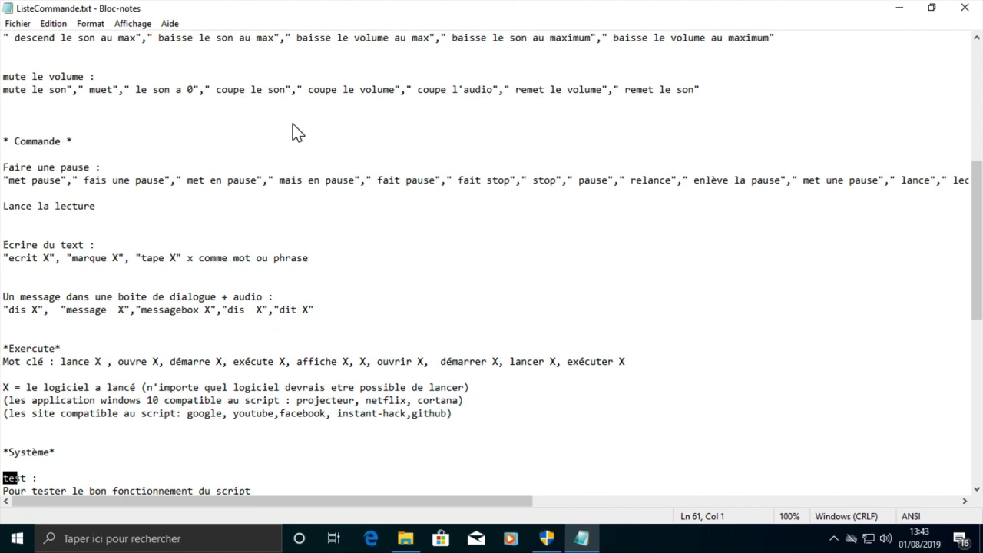
pyautogui.press('Down')
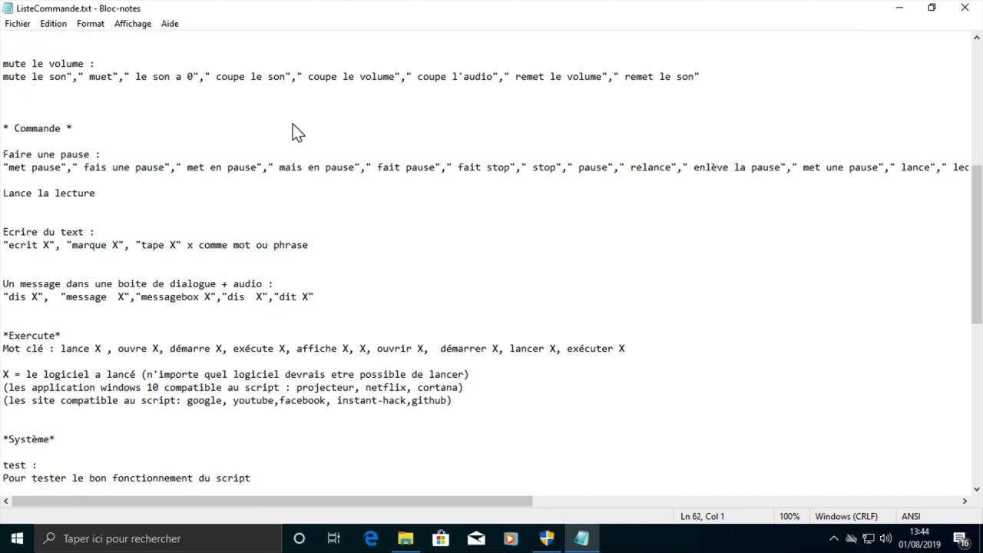
pyautogui.press('Down')
pyautogui.press('Down')
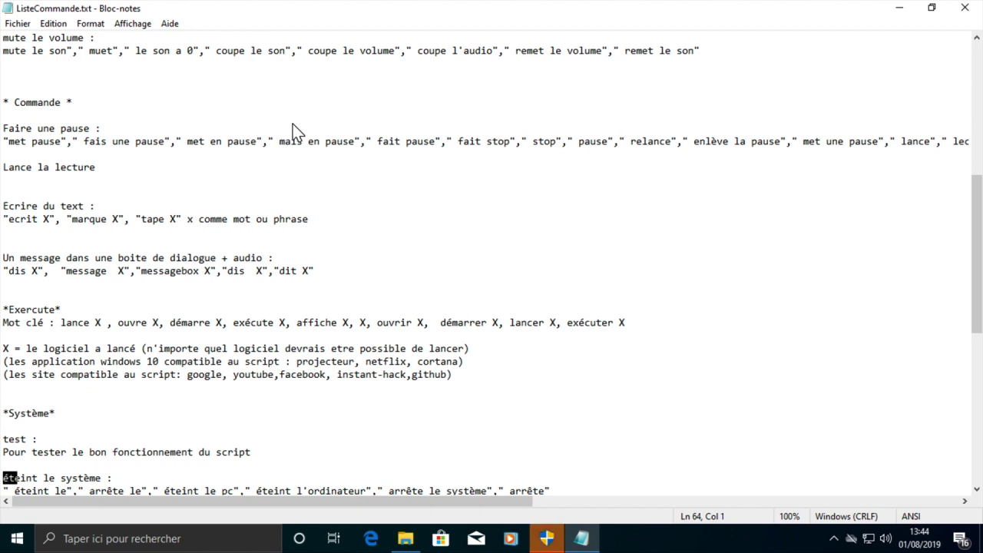
pyautogui.hotkey('shift', 'Right')
pyautogui.hotkey('shift', 'Right')
pyautogui.hotkey('shift', 'Right')
pyautogui.press('Down')
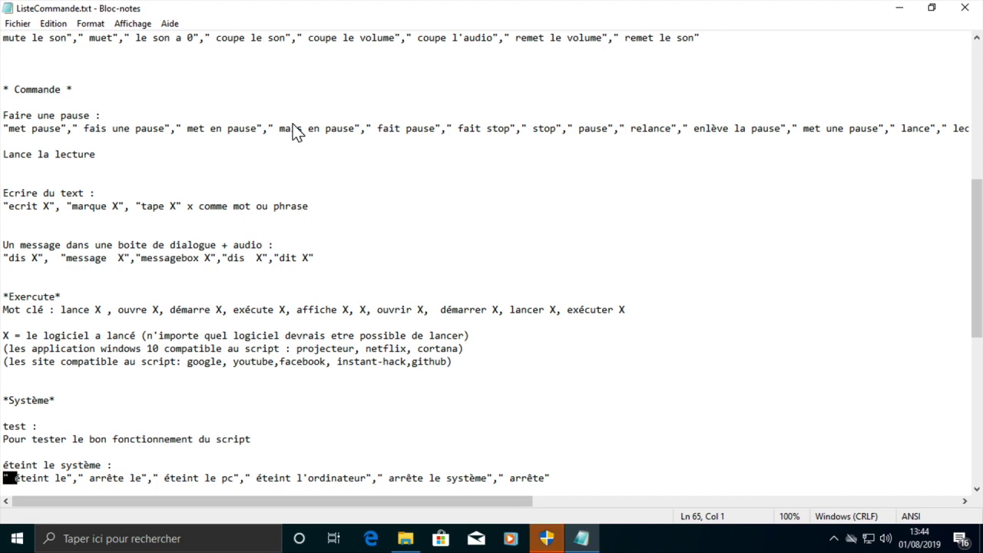
pyautogui.press('Down')
pyautogui.press('Down')
pyautogui.press('Down')
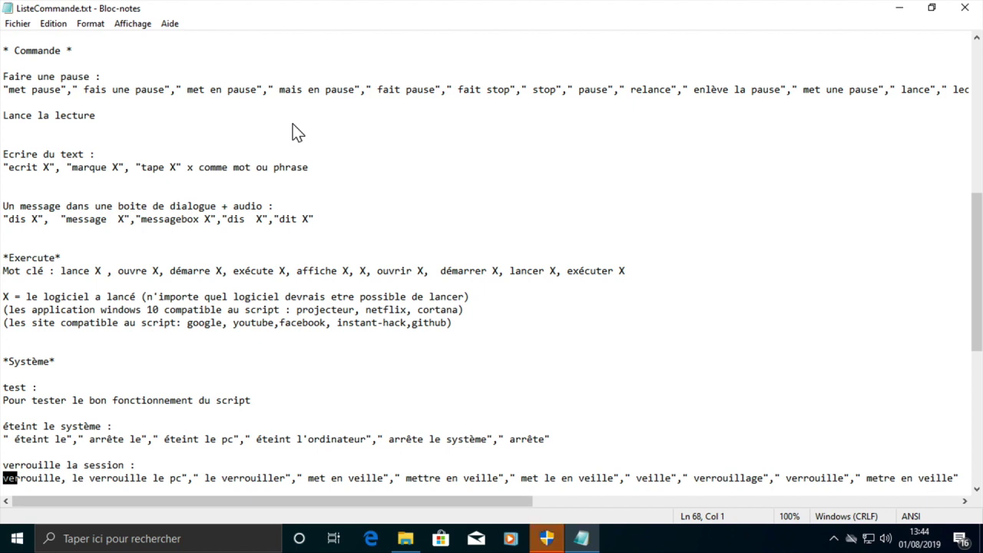
# Read the Système commands for the screensaver, the Wi-Fi password and opening the CD/DVD drive.
pyautogui.press('Down')
pyautogui.press('Down')
pyautogui.press('Down')
pyautogui.press('Down')
pyautogui.press('Down')
pyautogui.press('Down')
pyautogui.press('Down')
pyautogui.press('Down')
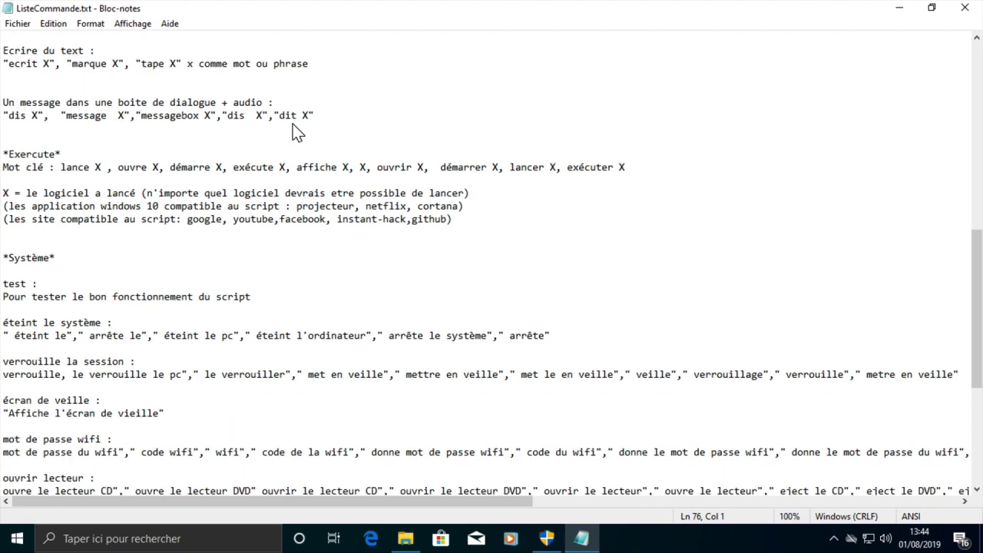
pyautogui.press('Down')
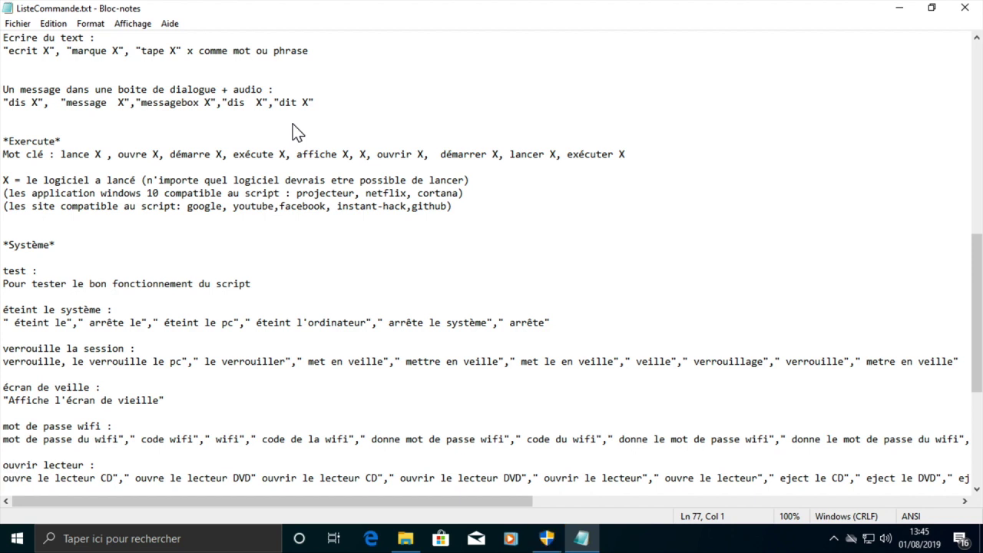
# Read the Système section's commands for closing the active software and playing music.
pyautogui.press('Down')
pyautogui.press('Down')
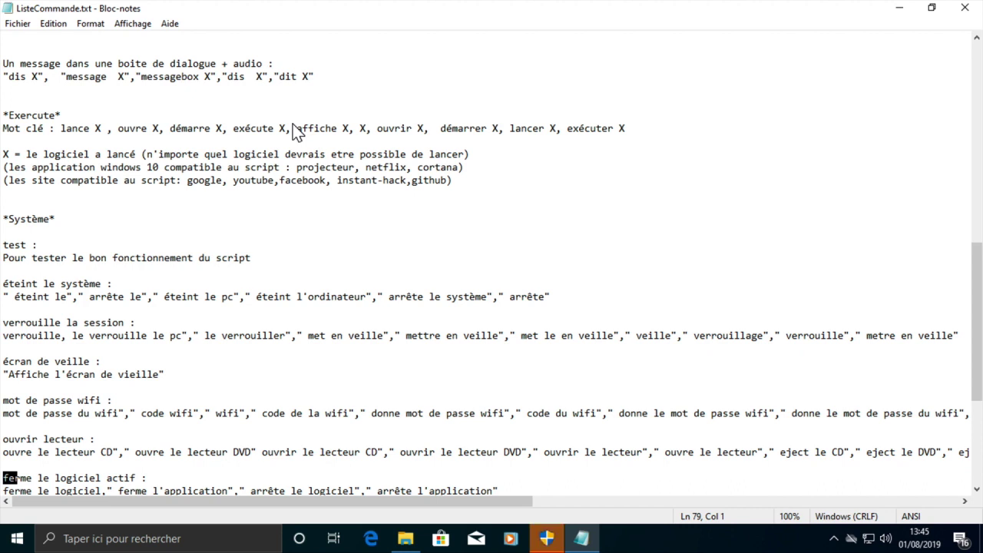
pyautogui.press('Down')
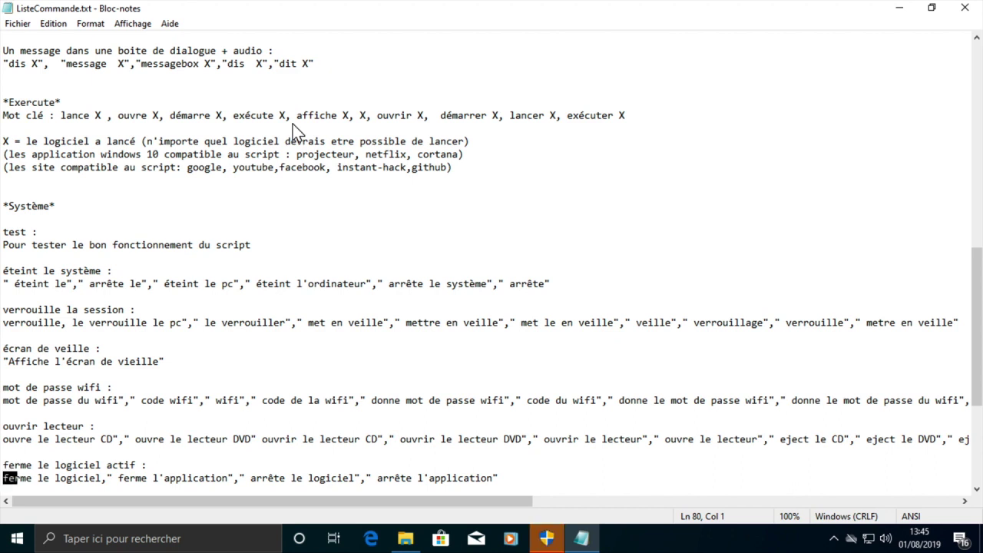
pyautogui.press('Down')
pyautogui.press('Down')
pyautogui.press('Down')
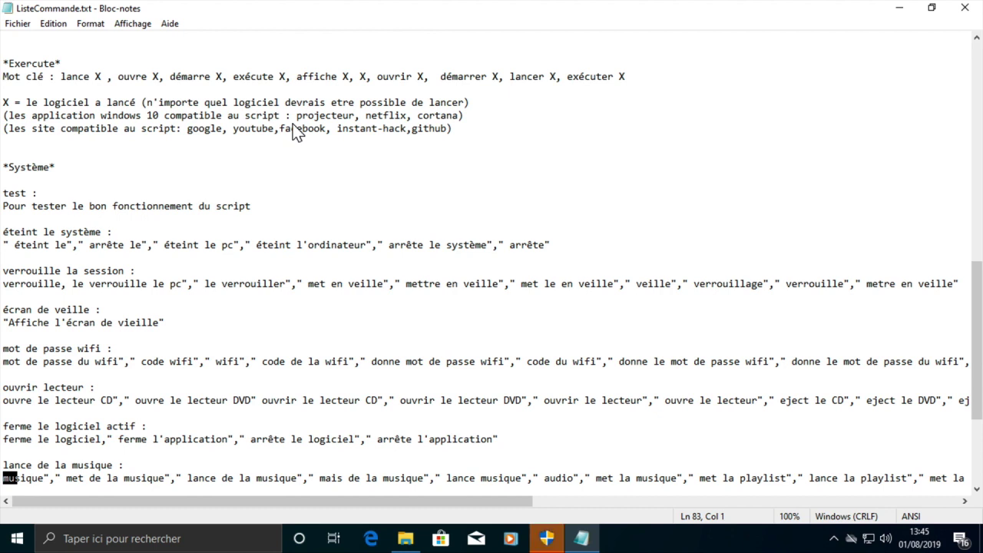
# Read the Système section's commands for playing a video and ejecting the USB key.
pyautogui.press('Down')
pyautogui.press('Down')
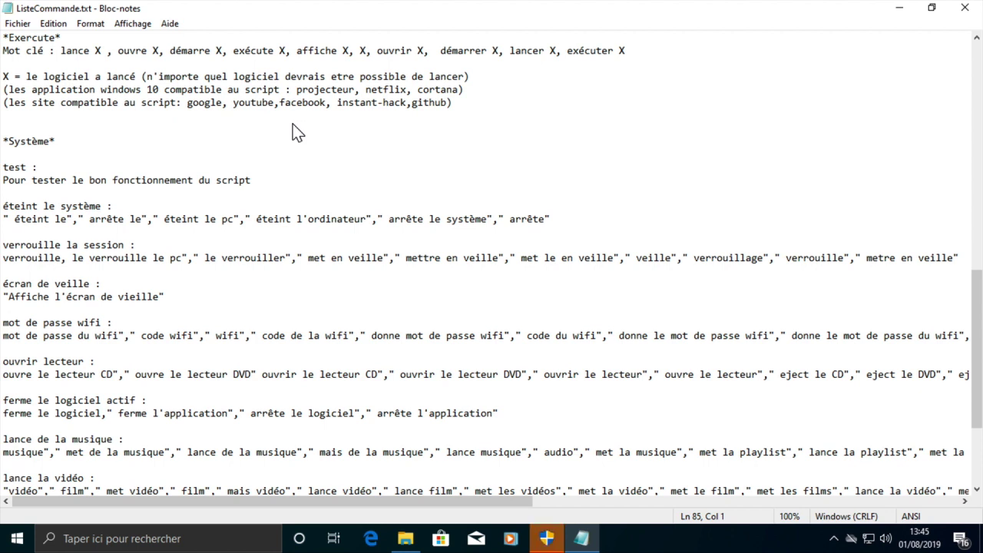
pyautogui.press('Down')
pyautogui.hotkey('shift', 'Right')
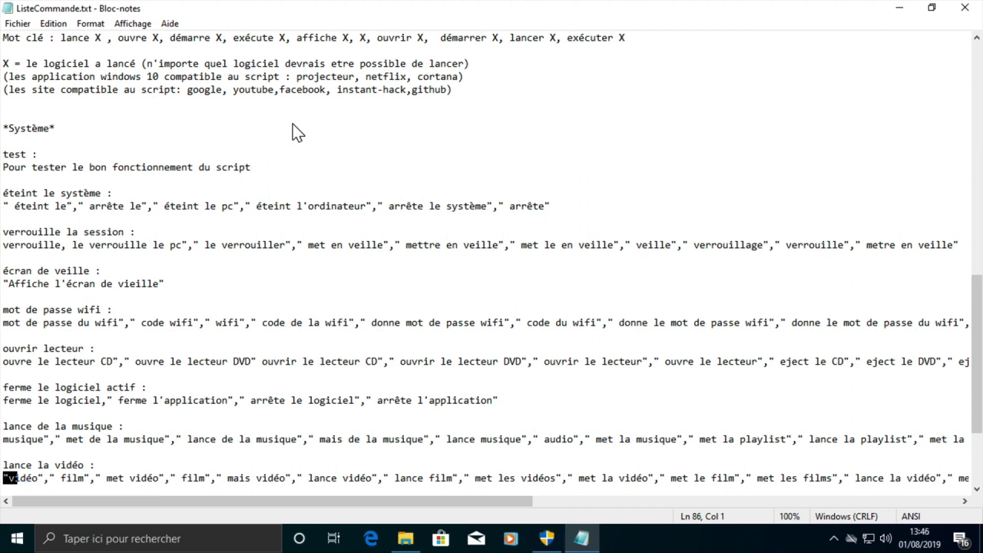
pyautogui.press('Down')
pyautogui.press('Down')
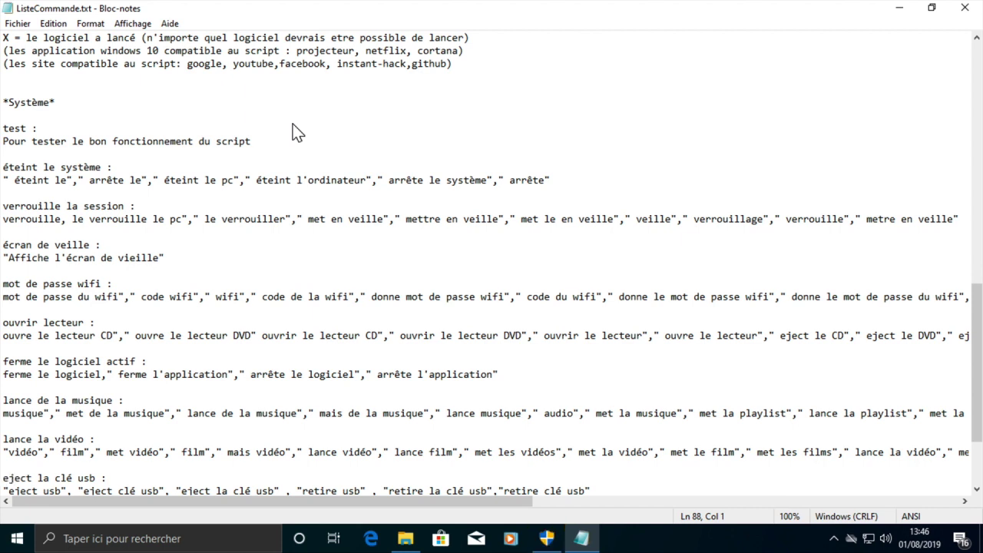
pyautogui.press('Down')
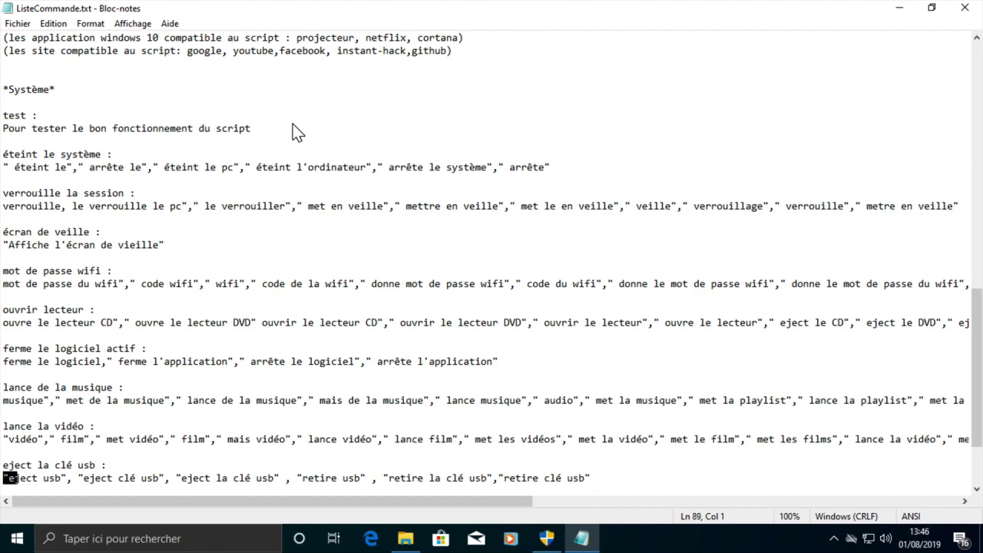
# Read the closing "C'est tout ?" note about requesting additional commands and close ListeCommande.txt.
pyautogui.press('Down')
pyautogui.press('Down')
pyautogui.press('Down')
pyautogui.press('Down')
pyautogui.press('Down')
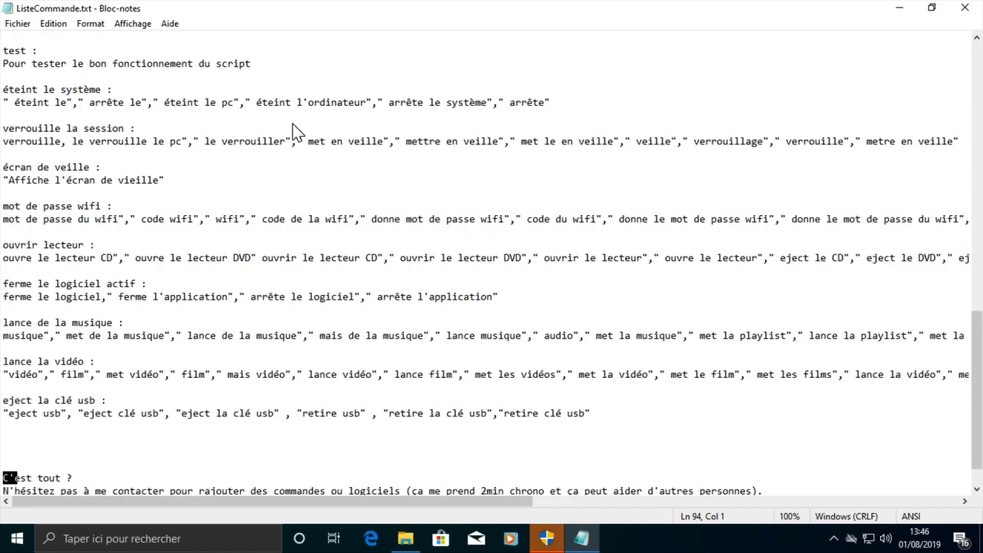
pyautogui.hotkey('alt', 'F4')
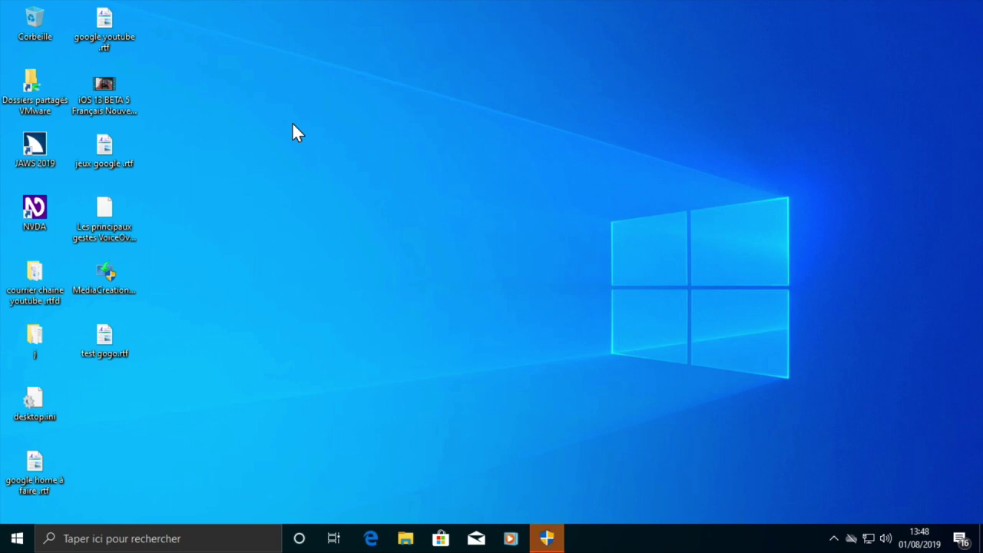
pyautogui.press('XF86AudioLowerVolume')
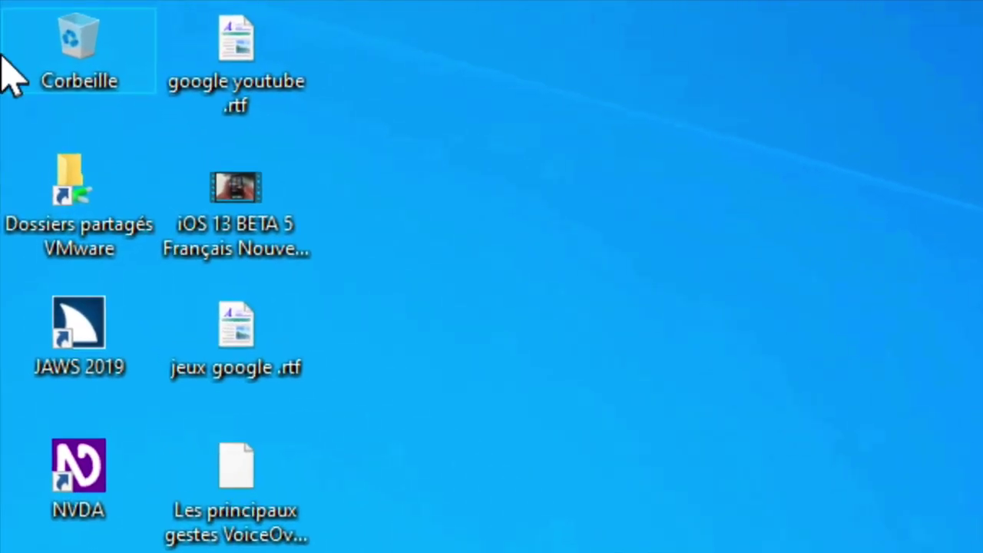
pyautogui.press('XF86AudioLowerVolume')
pyautogui.press('XF86AudioLowerVolume')
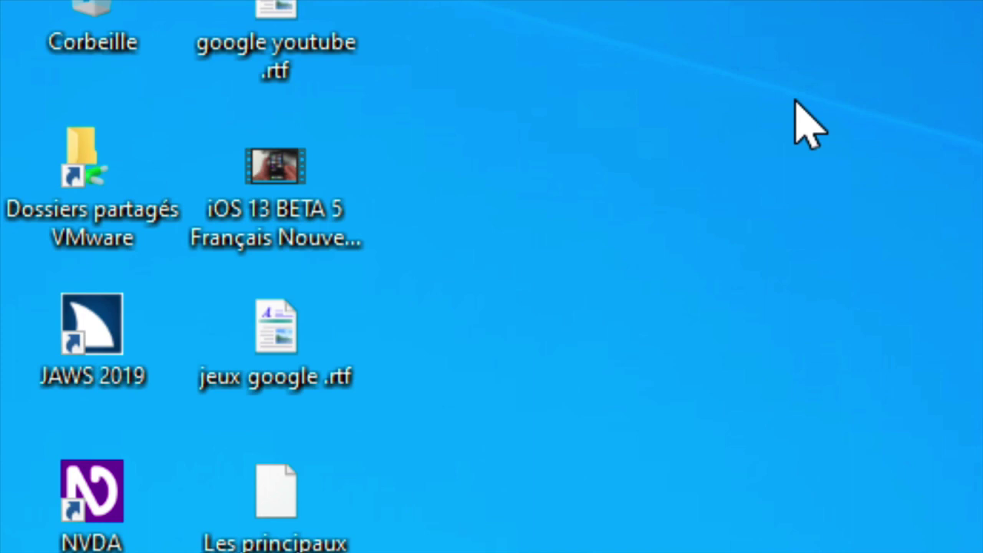
pyautogui.press('XF86AudioRaiseVolume')
pyautogui.press('XF86AudioRaiseVolume')
pyautogui.press('XF86AudioRaiseVolume')
pyautogui.press('XF86AudioRaiseVolume')
pyautogui.press('XF86AudioRaiseVolume')
pyautogui.press('XF86AudioRaiseVolume')
pyautogui.press('XF86AudioRaiseVolume')
pyautogui.press('XF86AudioRaiseVolume')
pyautogui.press('XF86AudioRaiseVolume')
pyautogui.press('XF86AudioRaiseVolume')
pyautogui.press('XF86AudioRaiseVolume')
pyautogui.press('XF86AudioRaiseVolume')
pyautogui.press('XF86AudioRaiseVolume')
pyautogui.press('XF86AudioRaiseVolume')
pyautogui.press('XF86AudioRaiseVolume')
pyautogui.press('XF86AudioRaiseVolume')
pyautogui.press('XF86AudioRaiseVolume')
pyautogui.press('XF86AudioRaiseVolume')
pyautogui.press('XF86AudioRaiseVolume')
pyautogui.press('XF86AudioRaiseVolume')
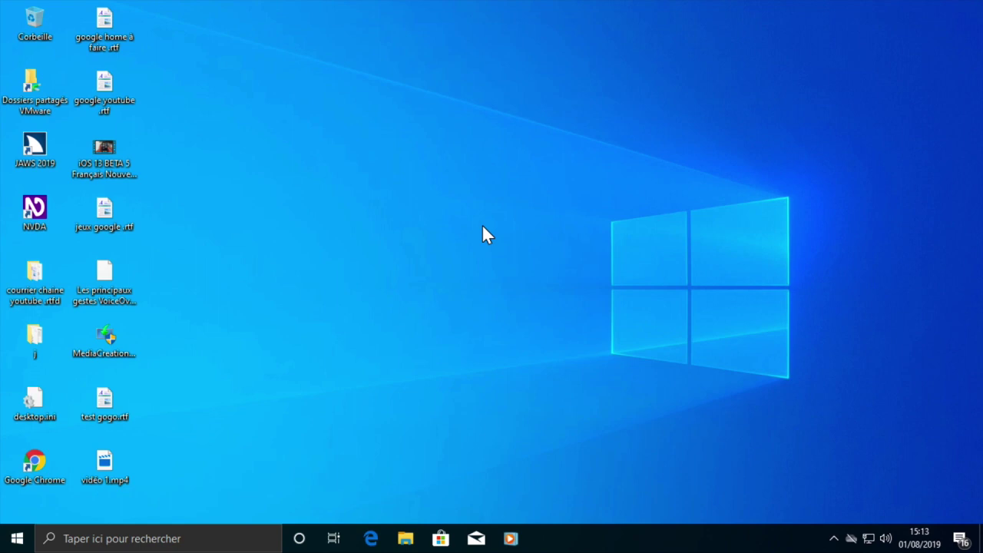
# Magnify the screen, enter "plage braille uniteds vision" in the Google search box and select all of its text.
pyautogui.press('super+plus')
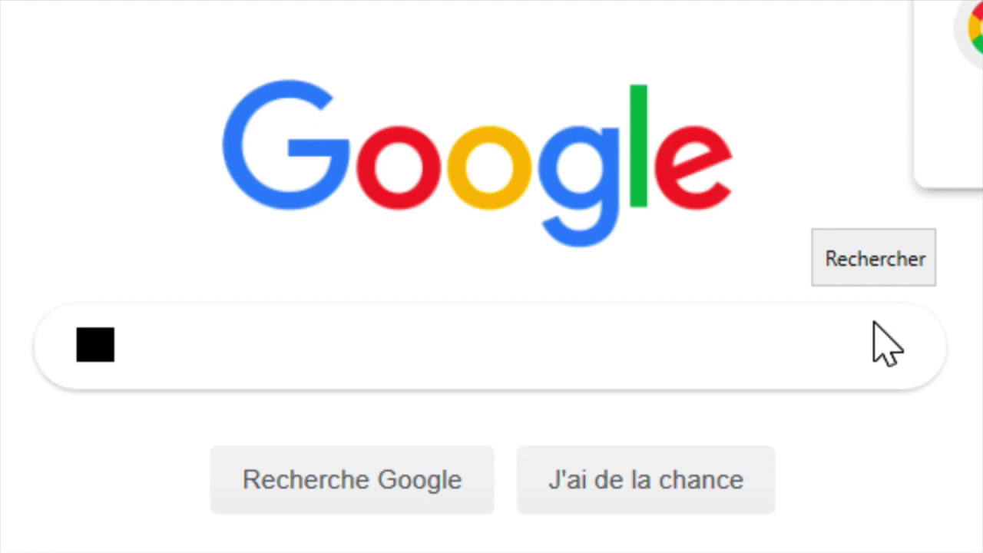
pyautogui.write('plage braille uniteds vision')
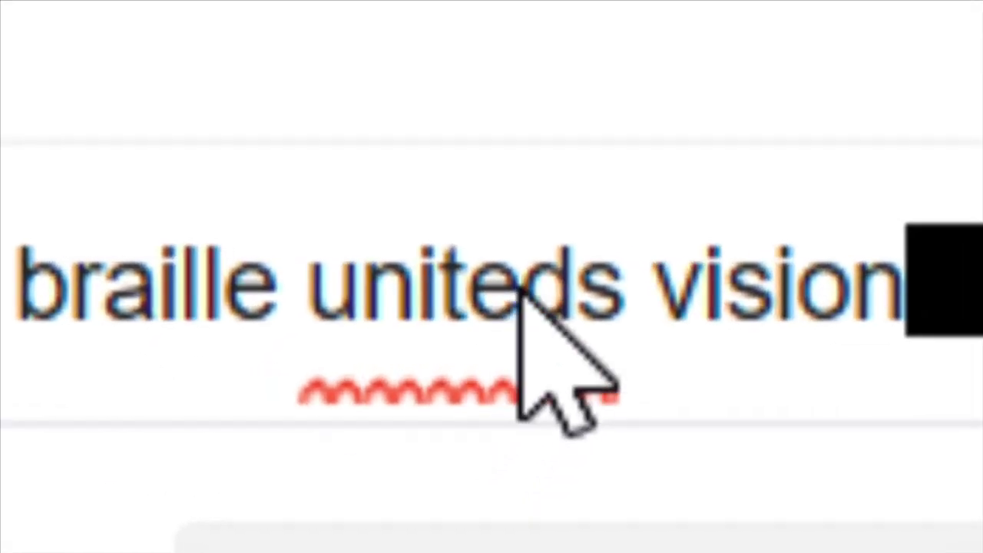
pyautogui.click(312, 348)
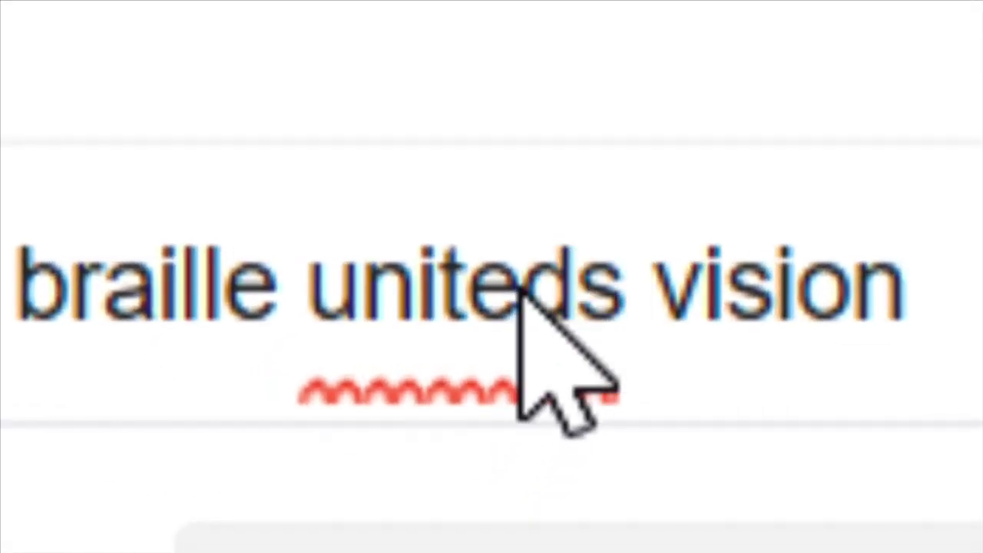
pyautogui.hotkey('ctrl', 'a')
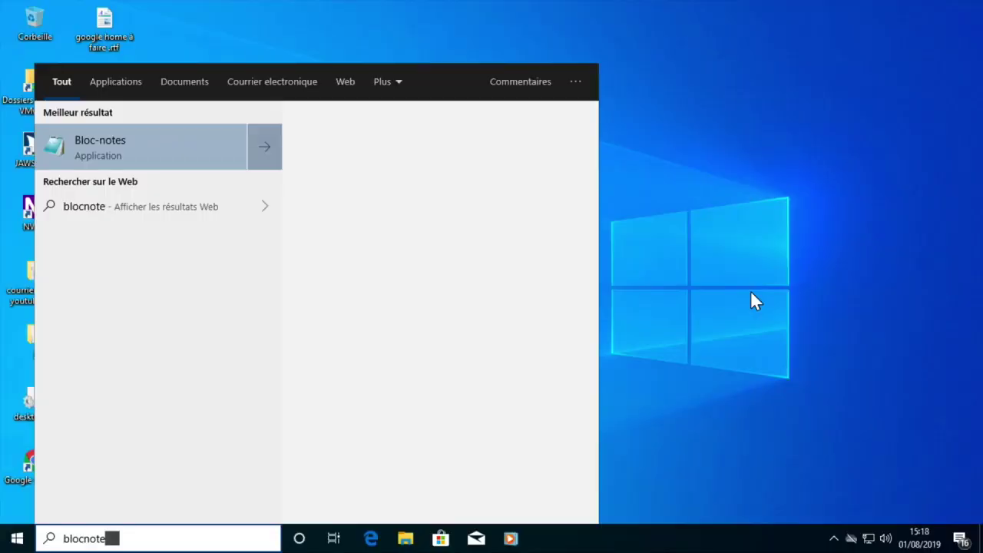
# Launch Bloc-notes from the Windows search for "blocnote".
pyautogui.press('Return')
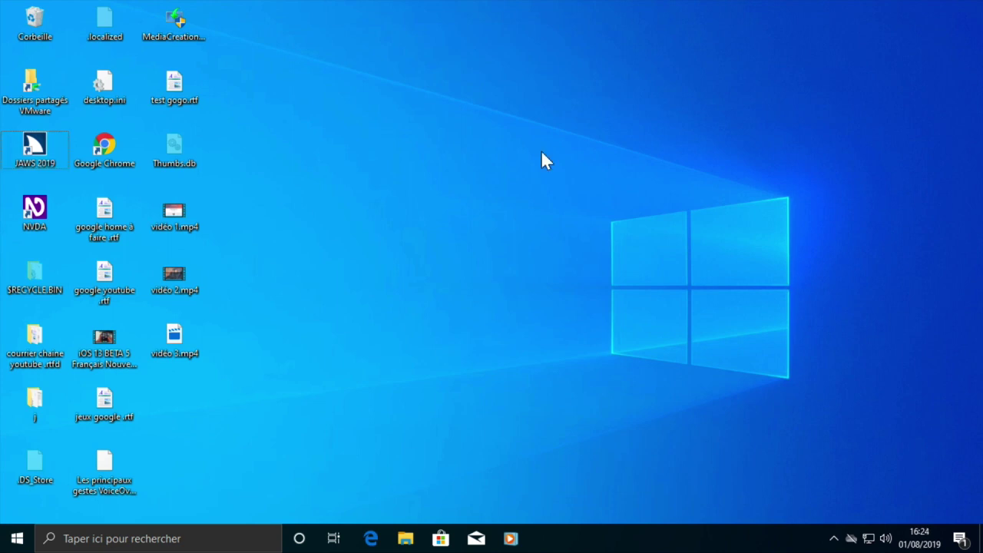
# Turn on Narrateur and accept its notice about the keyboard layout changes.
pyautogui.press('ctrl+super+Return')
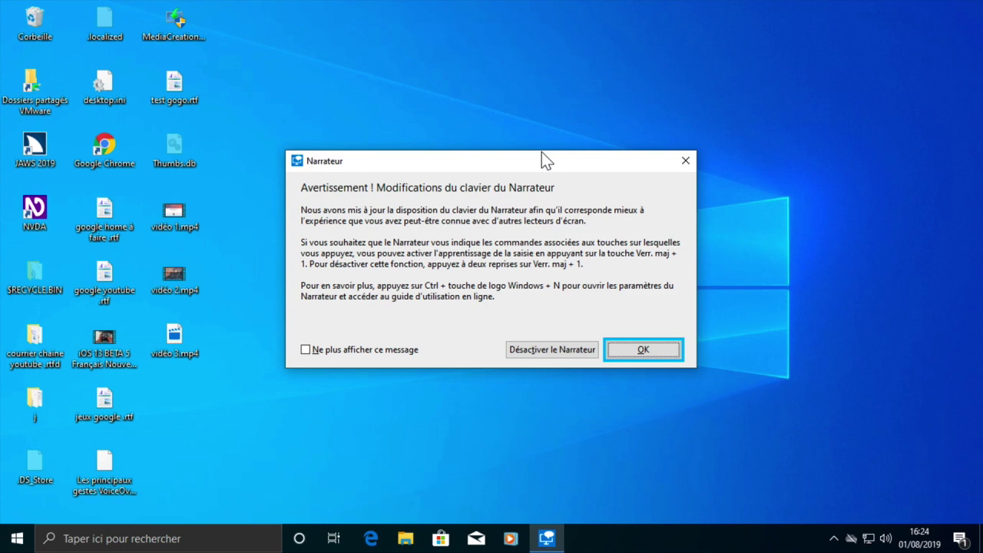
pyautogui.press('Return')
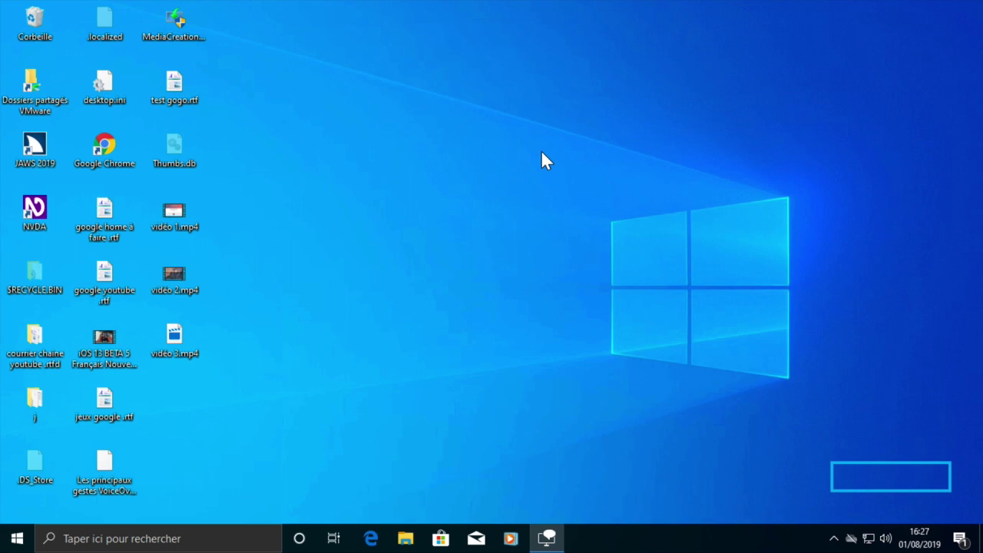
# Shut down Windows from the desktop.
pyautogui.hotkey('alt', 'F4')
pyautogui.press('Return')
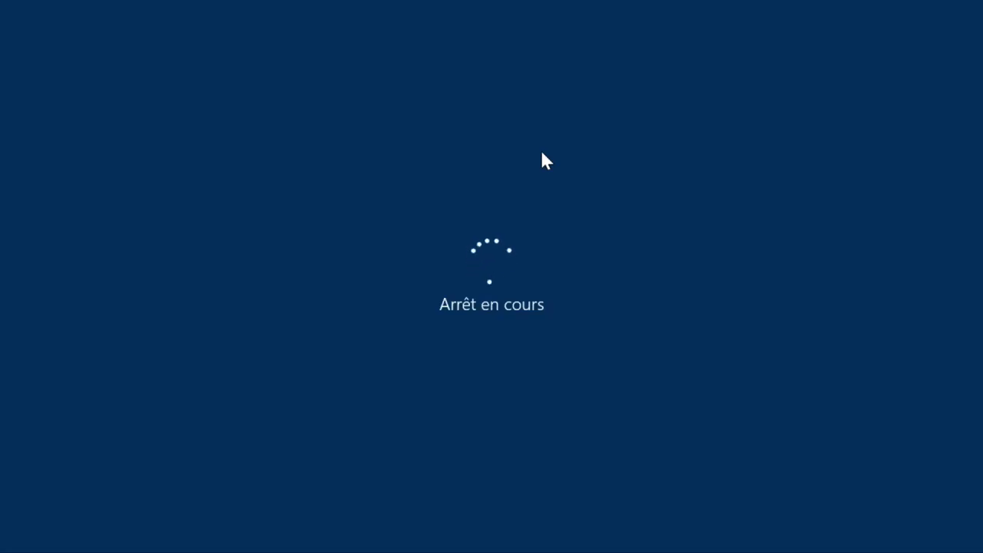